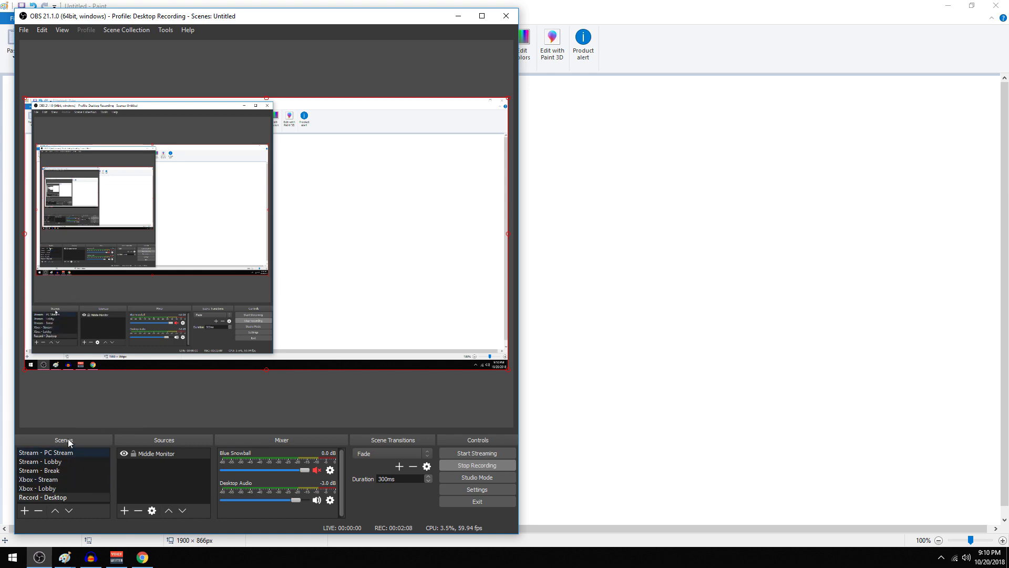
Browse the Xbox - Stream and Stream - Break scenes, then cancel adding a new scene
left_click(38, 481)
left_click(66, 471)
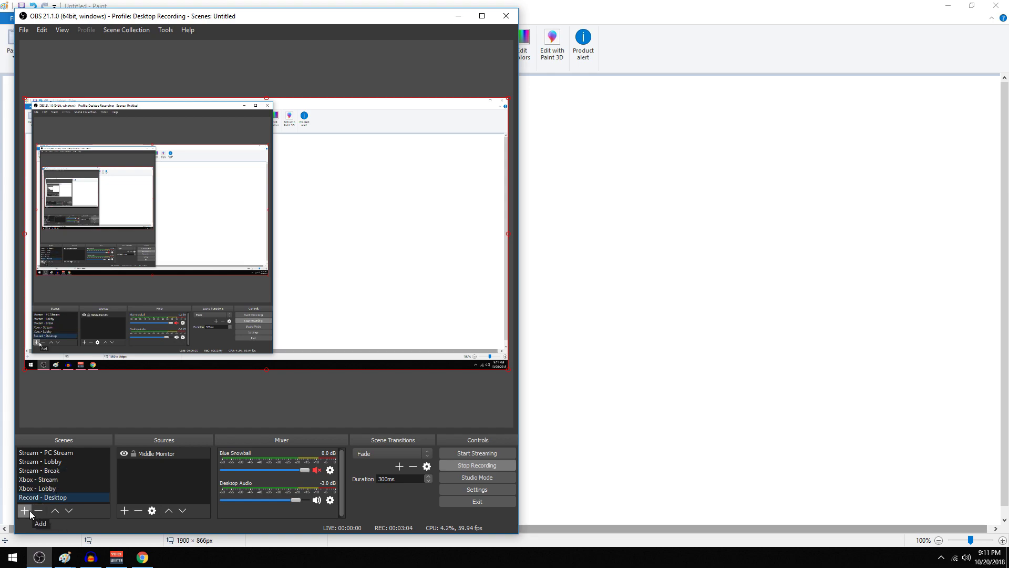
left_click(25, 510)
left_click_drag(257, 247, 298, 40)
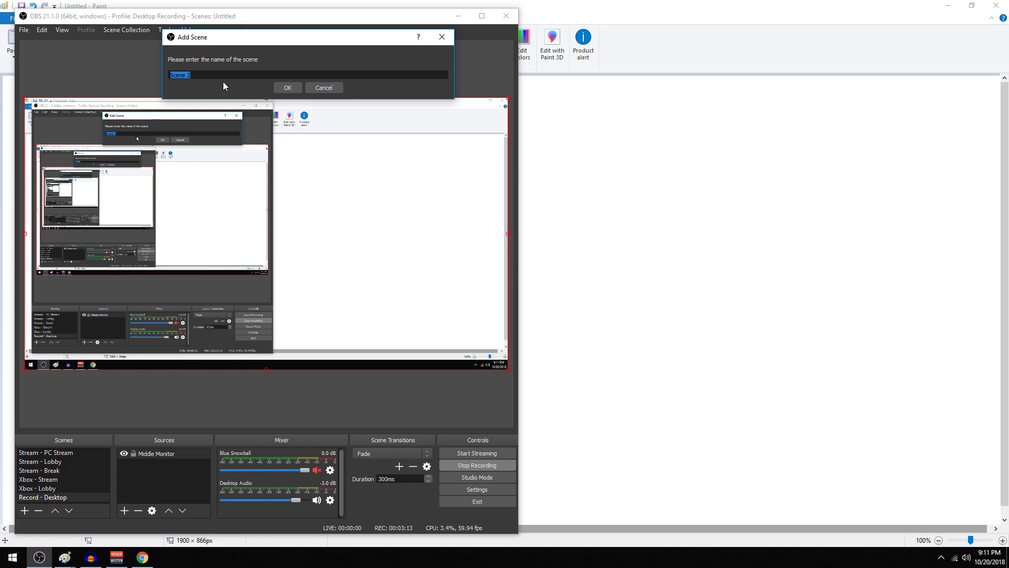
left_click(326, 89)
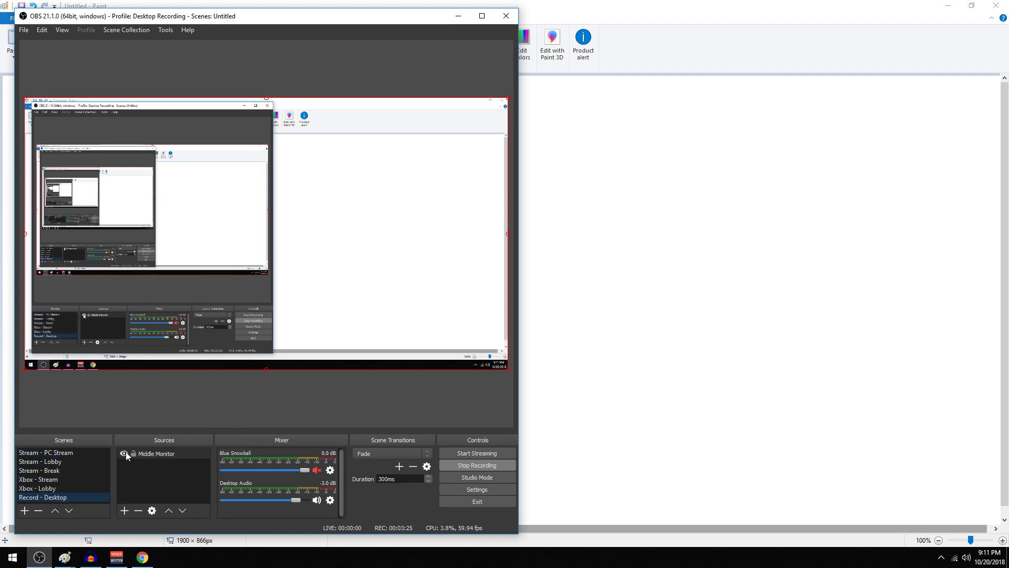
Add a Display Capture source named 'Left monitor' and view its Display choices
left_click(152, 454)
left_click(155, 473)
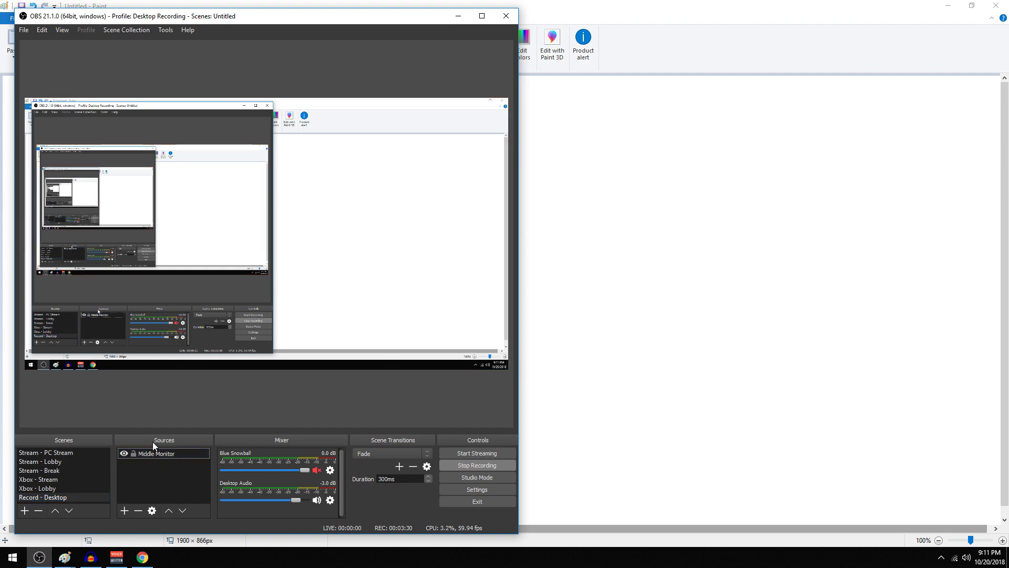
left_click(126, 510)
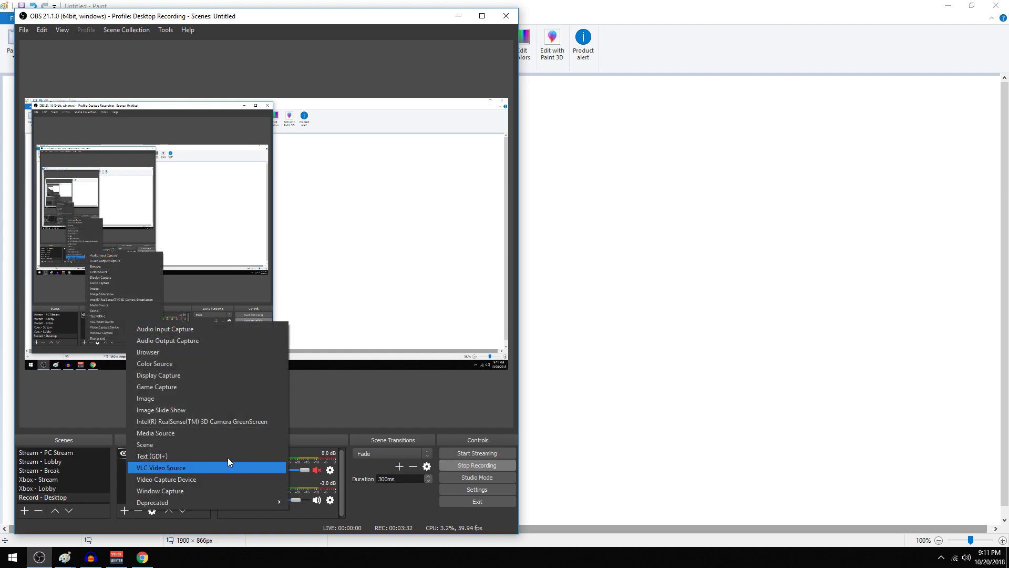
left_click(169, 375)
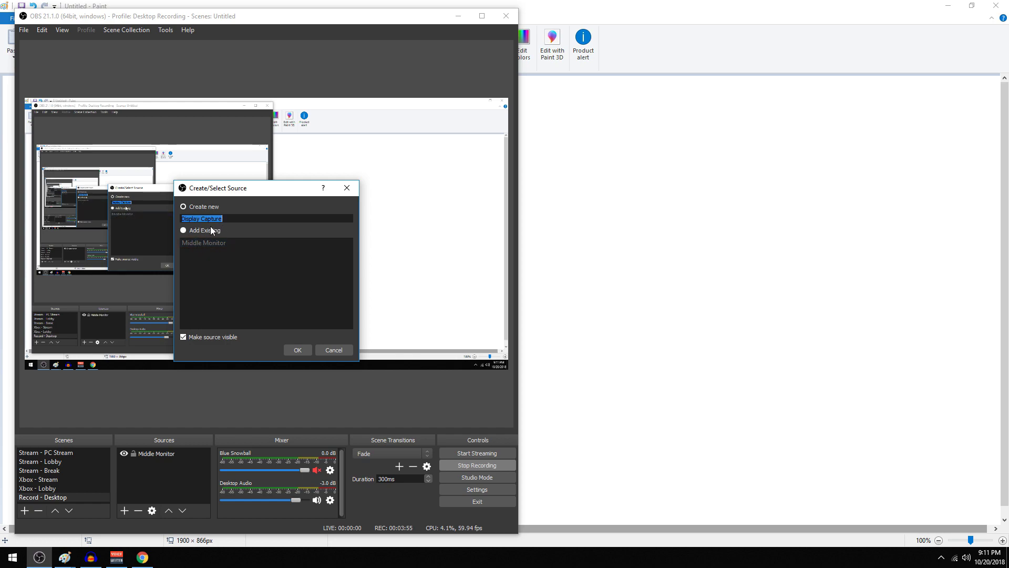
type("Left monitor")
left_click(297, 350)
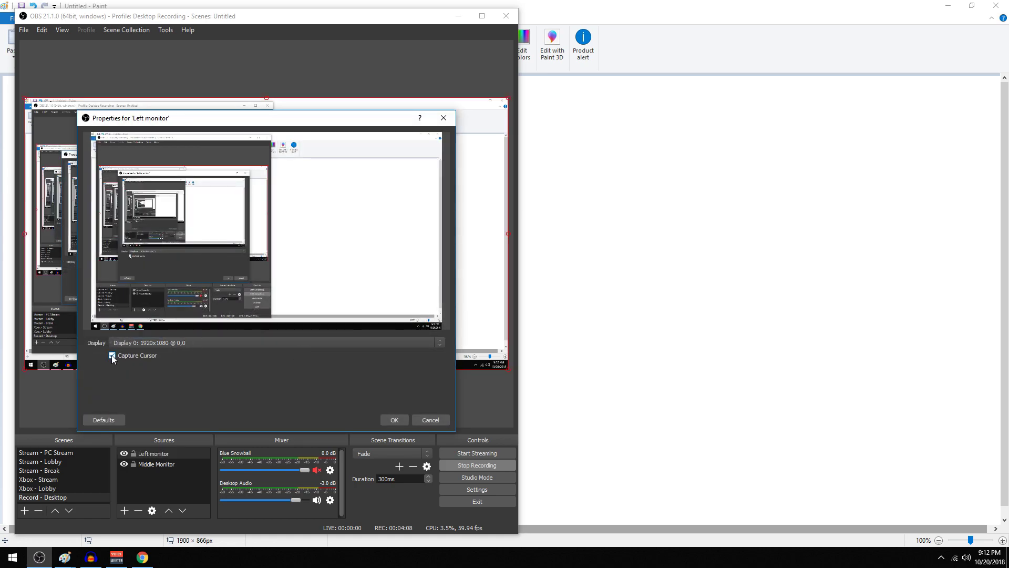
left_click(264, 344)
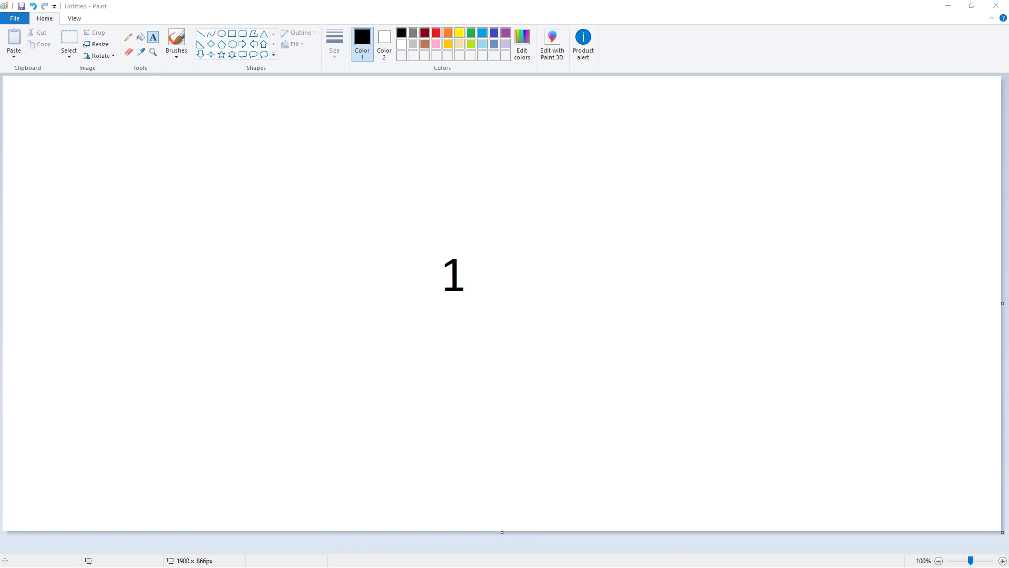
Place a text box showing the number 1 on the Paint canvas, then return to OBS
mouse_move(623, 235)
left_mouse_down()
mouse_move(649, 214)
mouse_move(360, 307)
mouse_move(591, 300)
mouse_move(338, 194)
mouse_move(567, 289)
left_mouse_up()
left_click(447, 235)
key("alt+Tab")
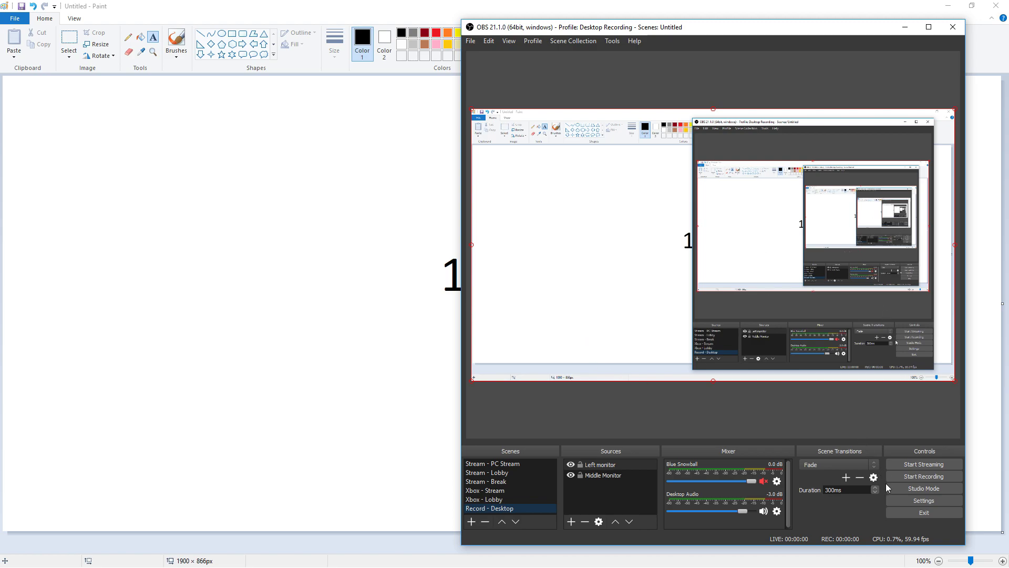
Open the OBS Video settings showing 1920x1080 base and output at 59.94 FPS
left_click(910, 497)
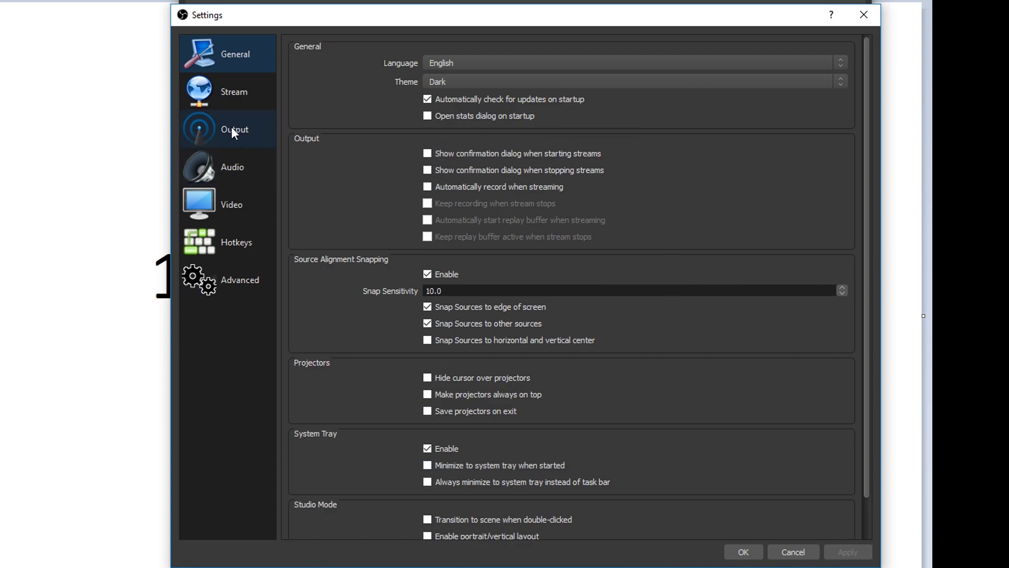
left_click(228, 202)
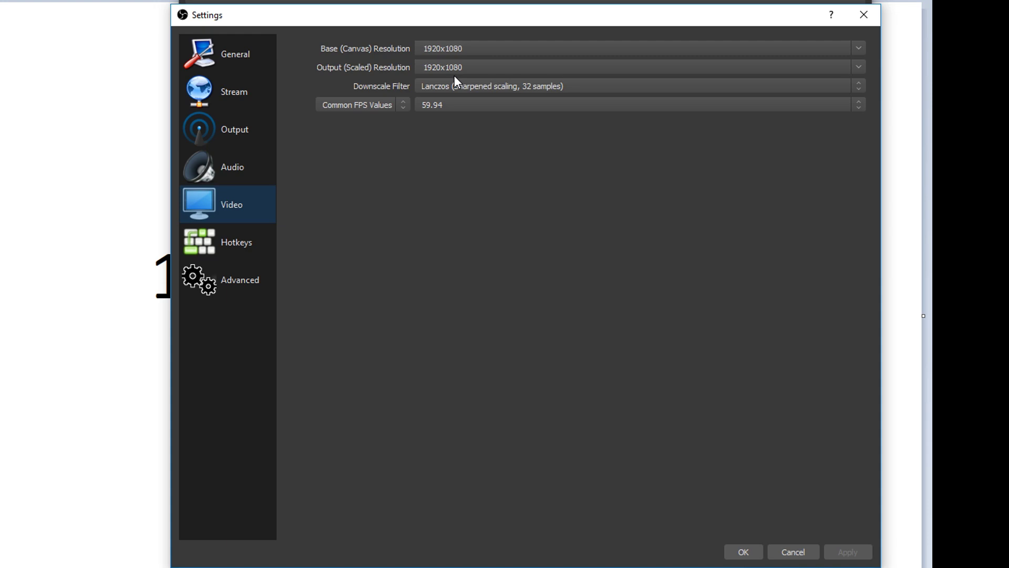
Keep the video at 1920x1080 with 59.94 FPS and apply the settings
left_click(475, 47)
left_click(463, 106)
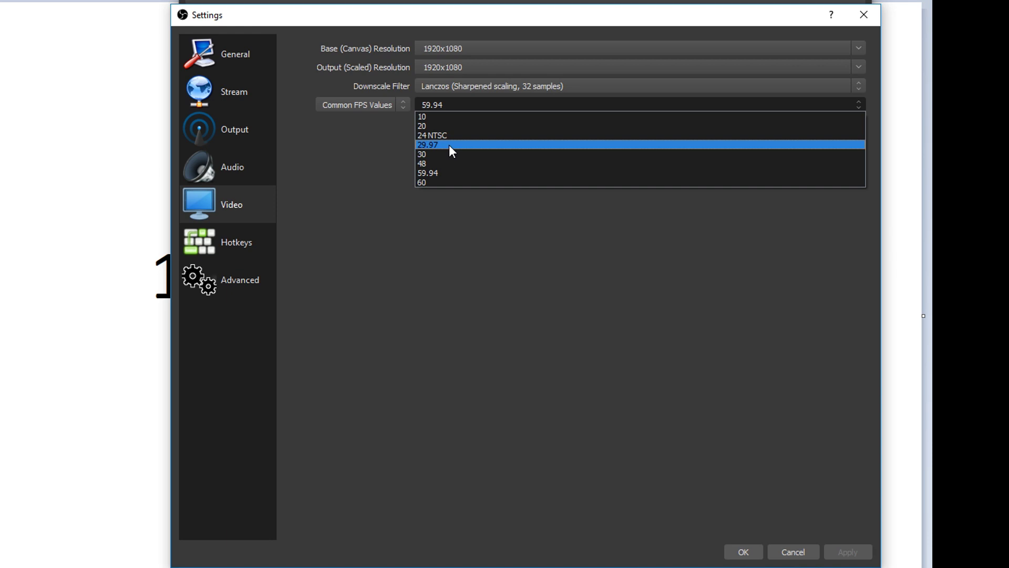
left_click(449, 173)
mouse_move(525, 17)
left_mouse_down()
mouse_move(444, 63)
mouse_move(120, 104)
mouse_move(399, 0)
mouse_move(535, 0)
left_mouse_up()
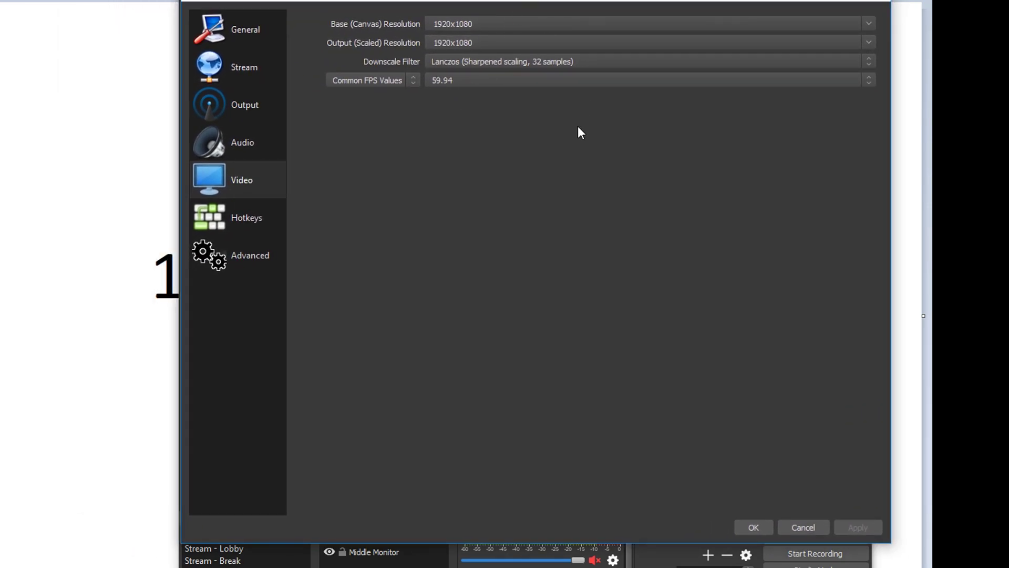
left_click(754, 527)
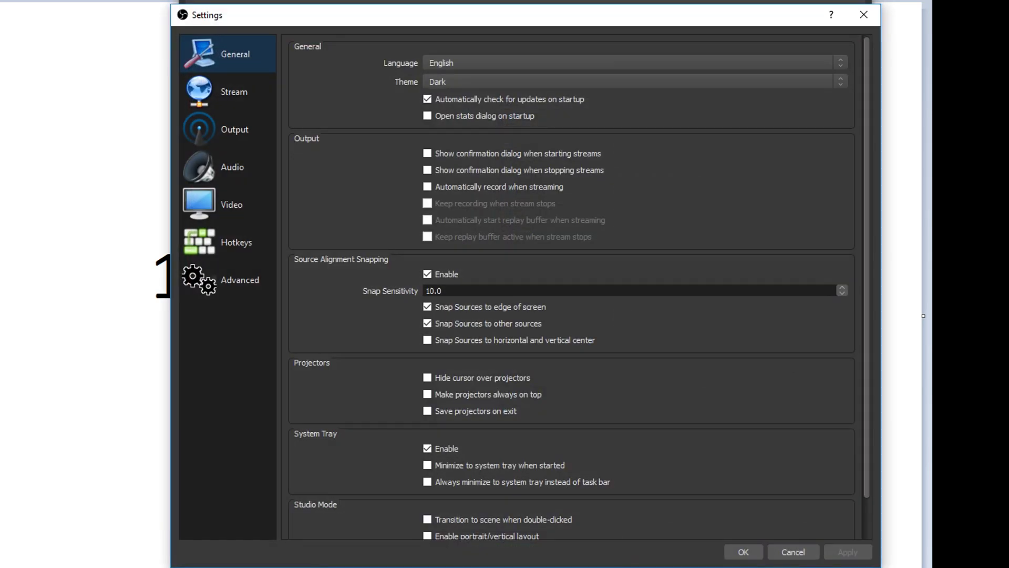
On the Output Recording tab, keep mp4 format and x264 encoder, then review rate control
left_click(231, 135)
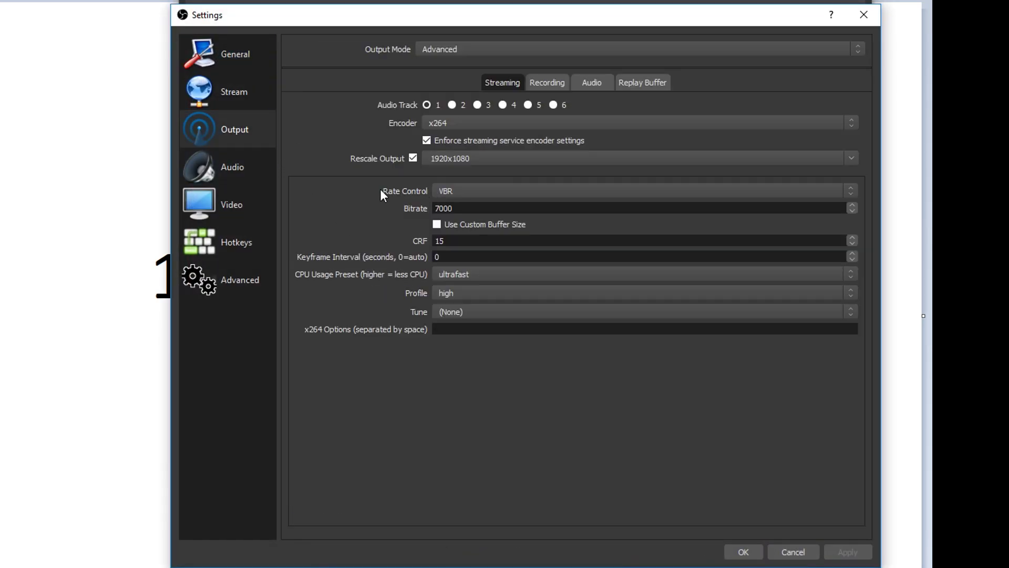
left_click(548, 82)
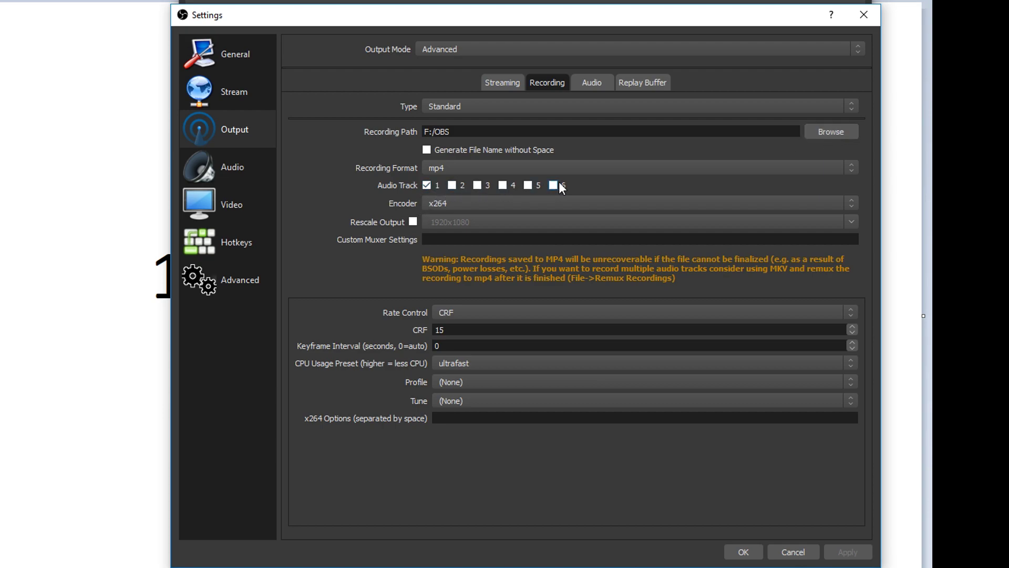
left_click(475, 168)
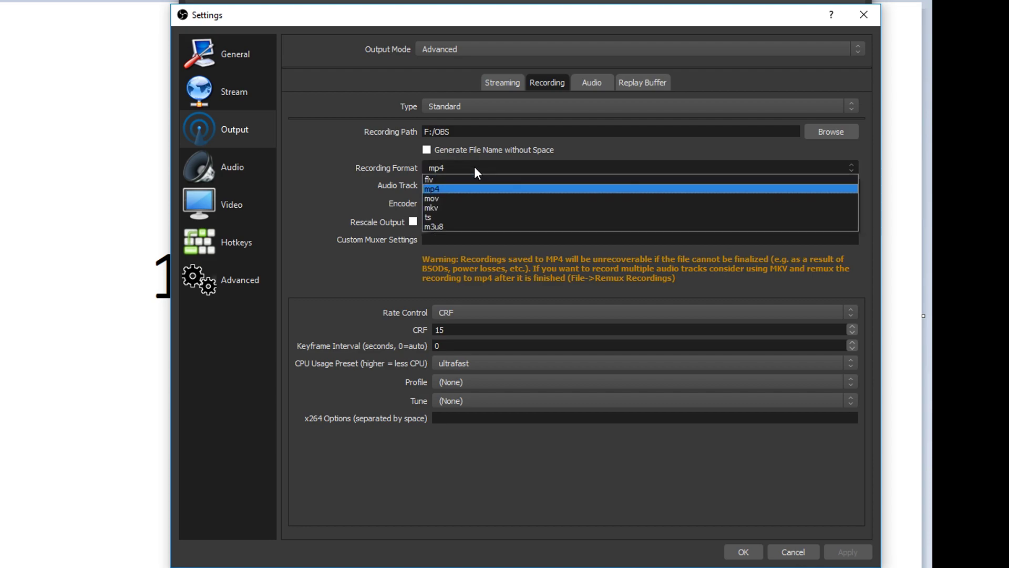
left_click(450, 189)
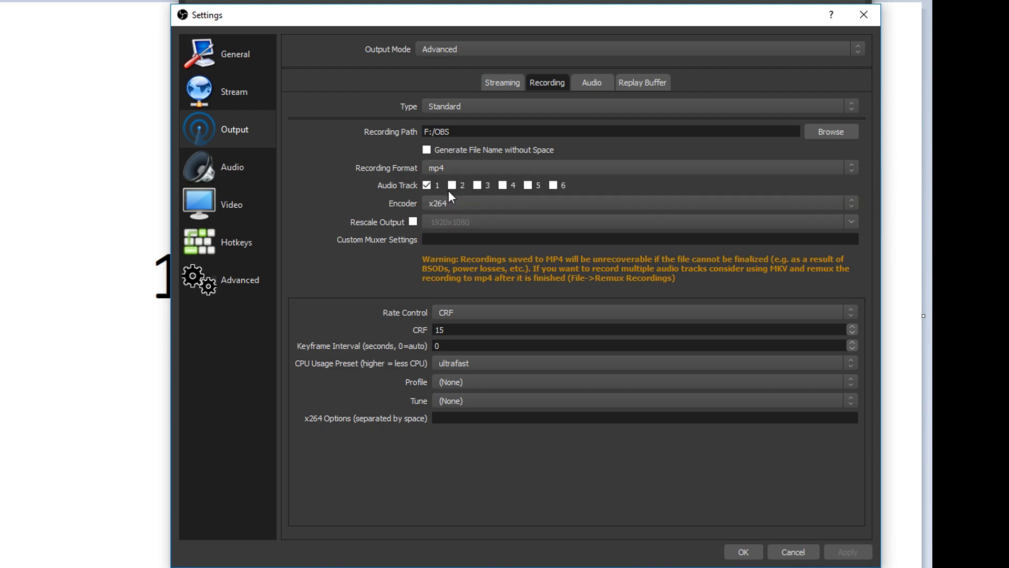
left_click(488, 204)
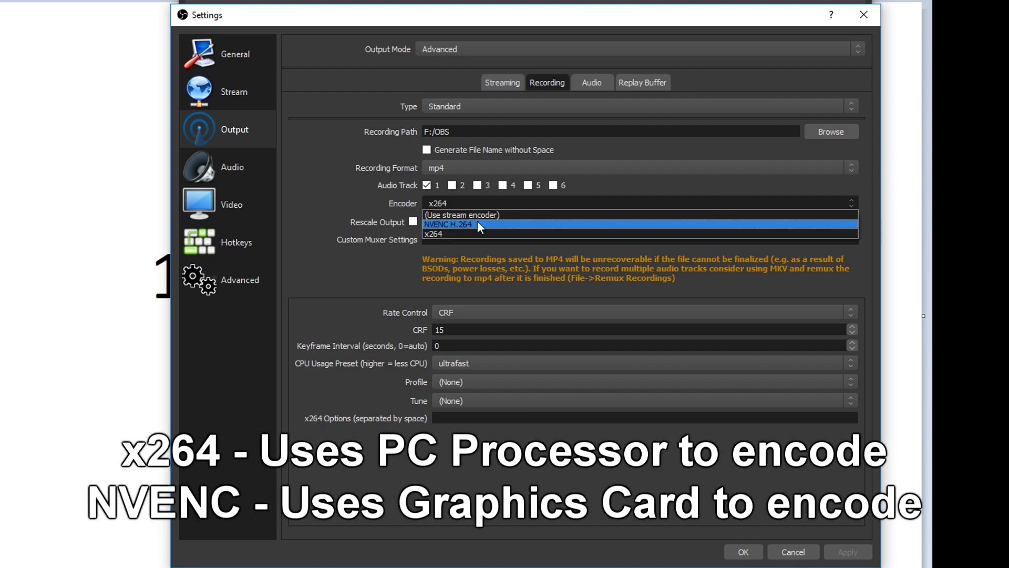
left_click(414, 225)
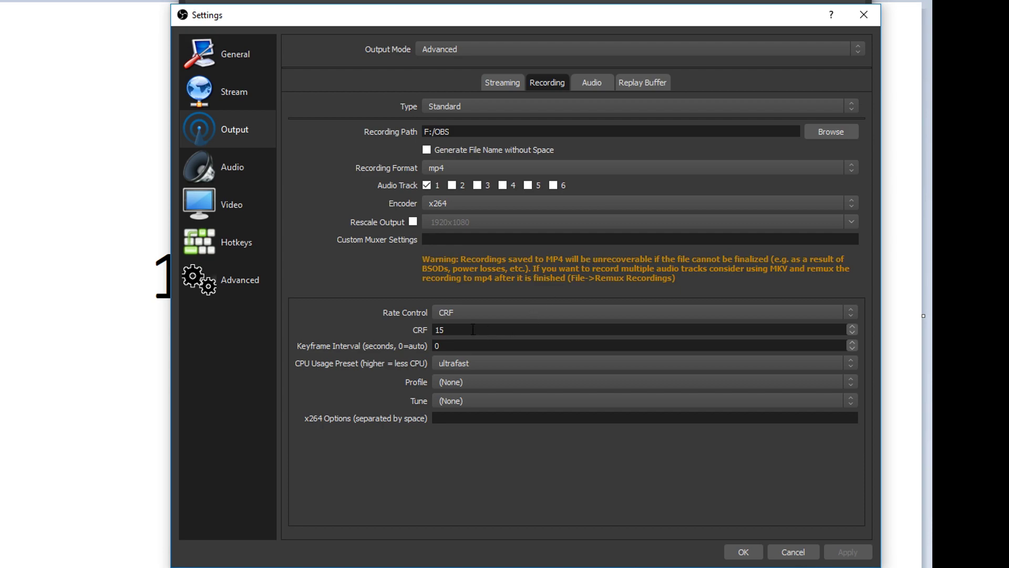
left_click(454, 311)
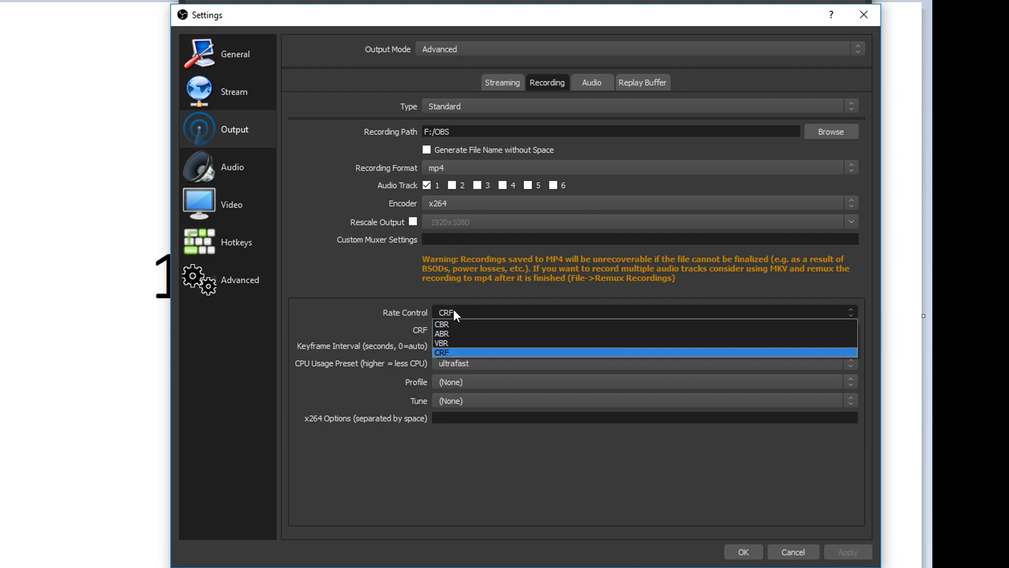
left_click(472, 351)
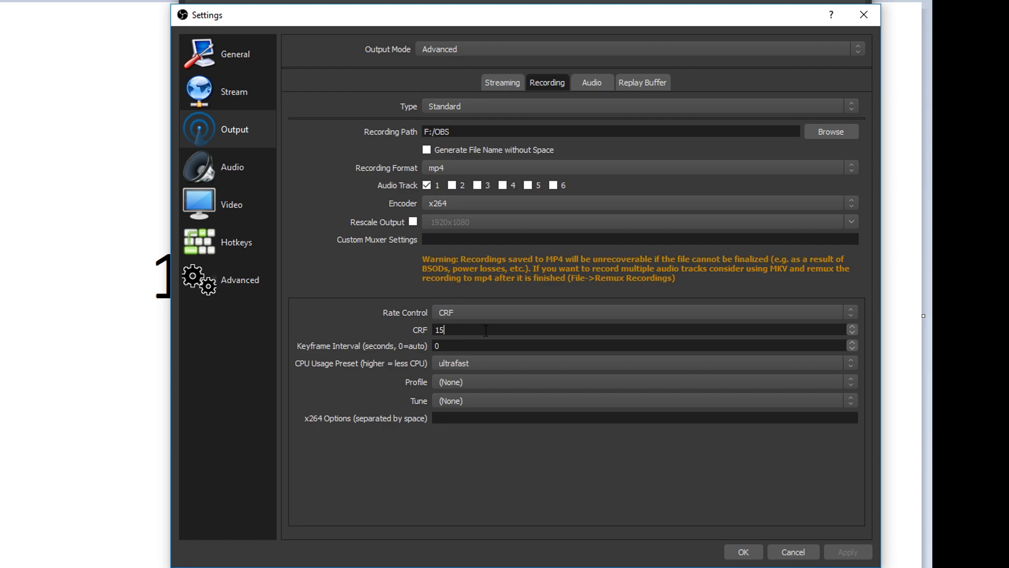
left_click_drag(469, 335, 428, 339)
left_click(455, 328)
left_click(436, 363)
left_click(472, 362)
left_click(480, 361)
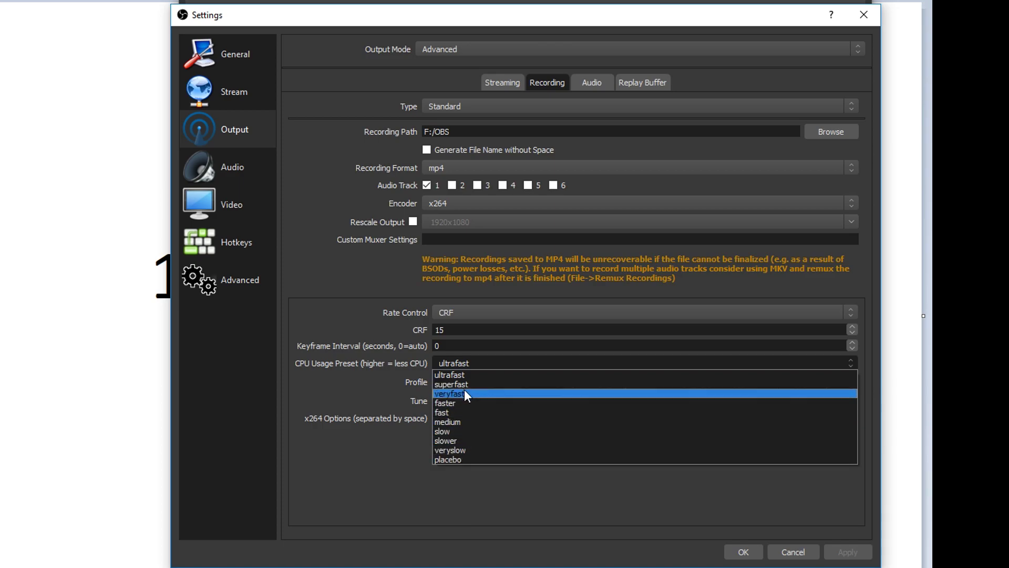
left_click(485, 377)
left_click(485, 380)
left_click(486, 380)
left_click(475, 399)
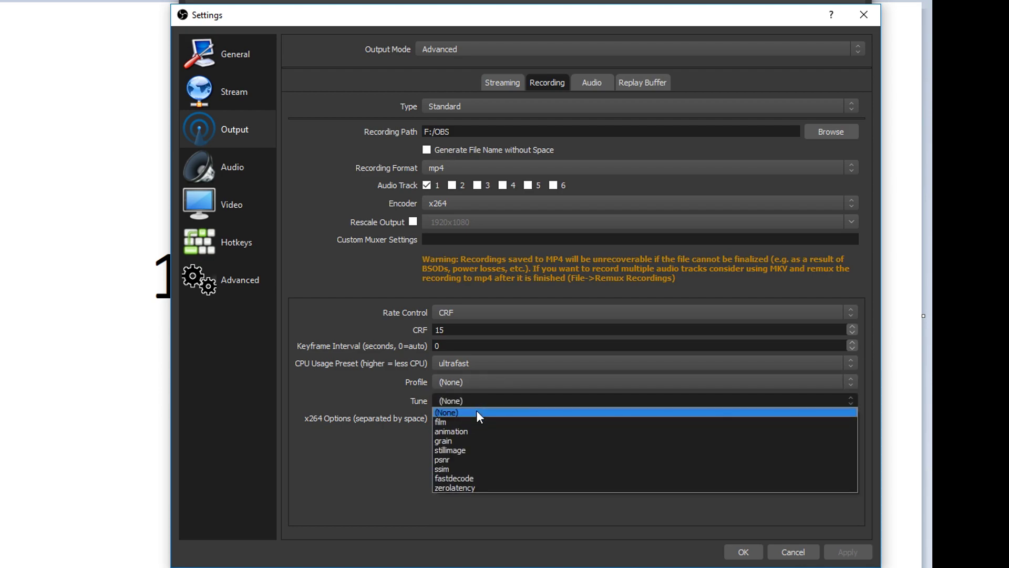
key("Escape")
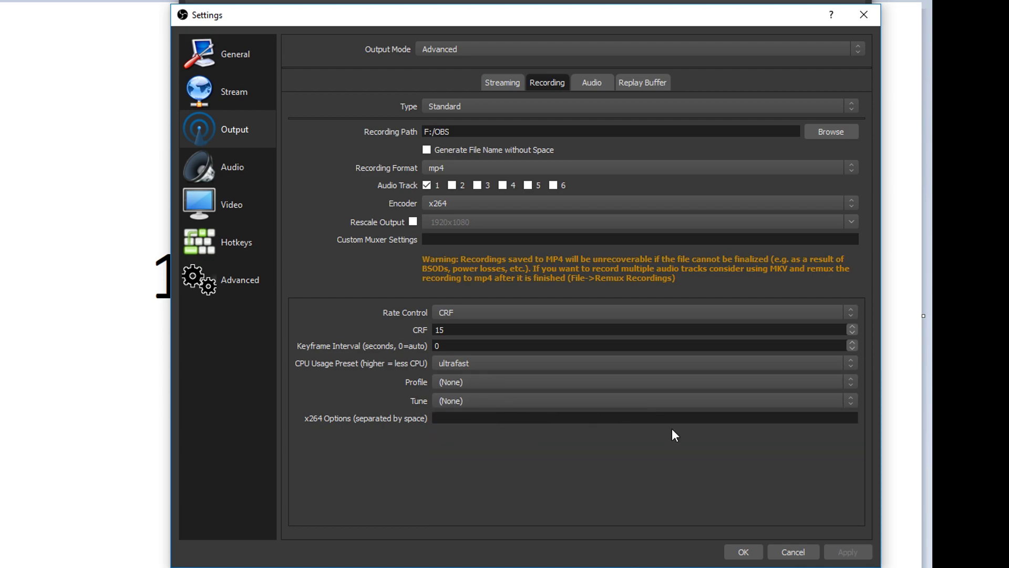